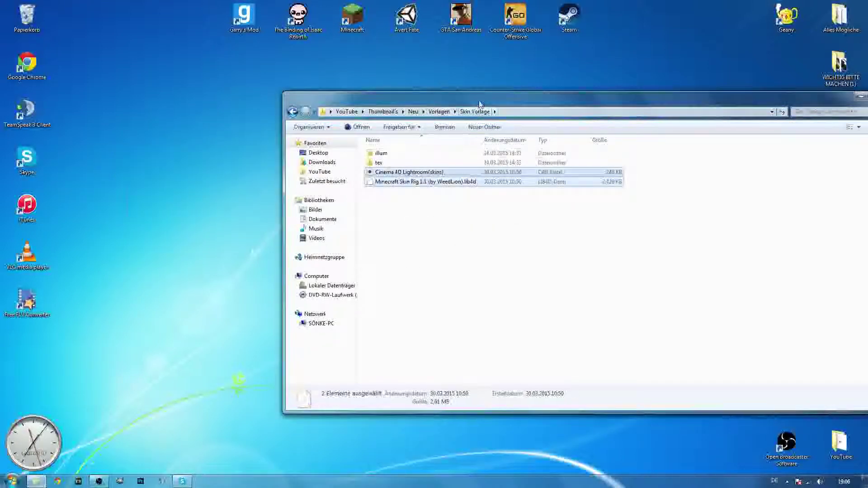
pyautogui.moveTo(480, 104); pyautogui.dragTo(324, 63)
pyautogui.click(310, 149)
pyautogui.click(274, 141)
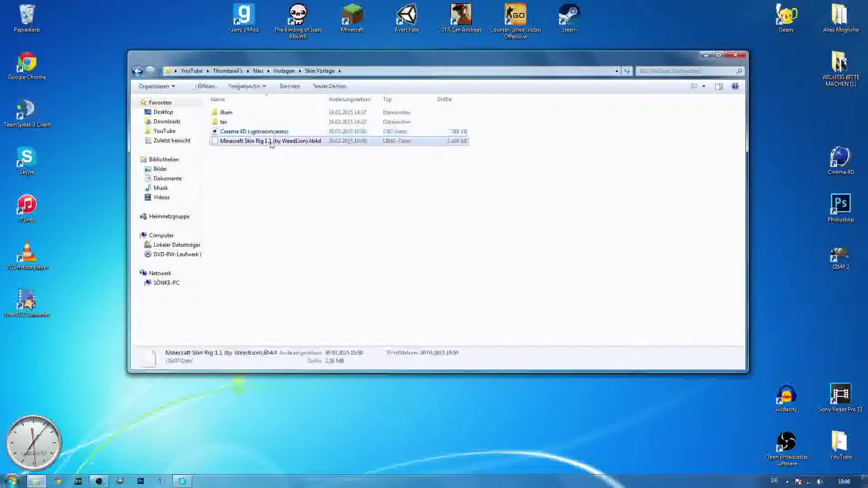
pyautogui.click(274, 131)
pyautogui.click(273, 141)
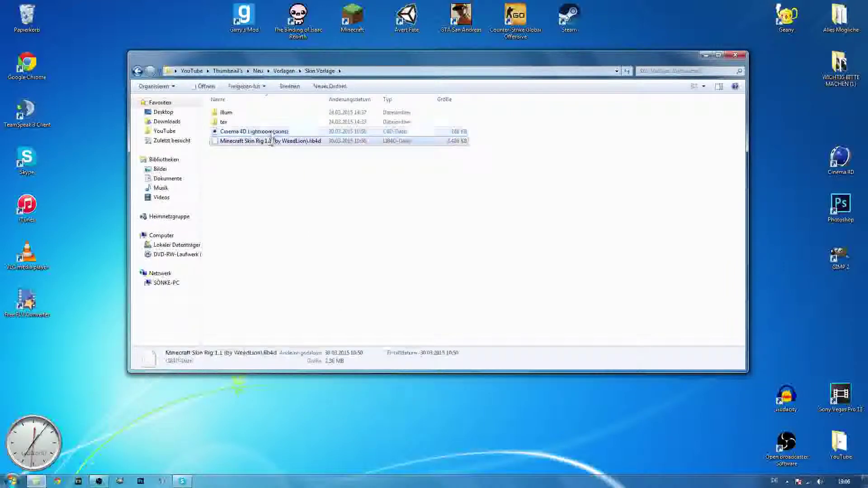
pyautogui.click(274, 132)
pyautogui.click(273, 141)
pyautogui.click(274, 133)
pyautogui.click(276, 140)
# Open the Cinema 4D Lightroom(skins) scene in Cinema 4D
pyautogui.click(278, 133)
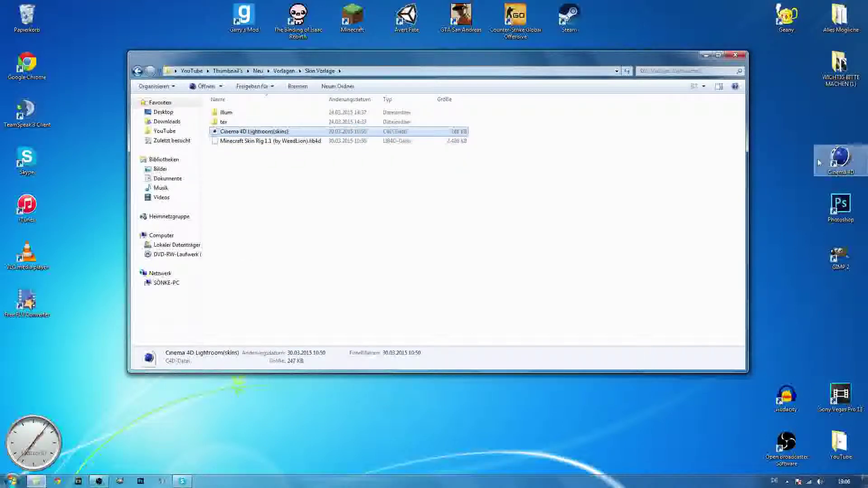
pyautogui.doubleClick(839, 158)
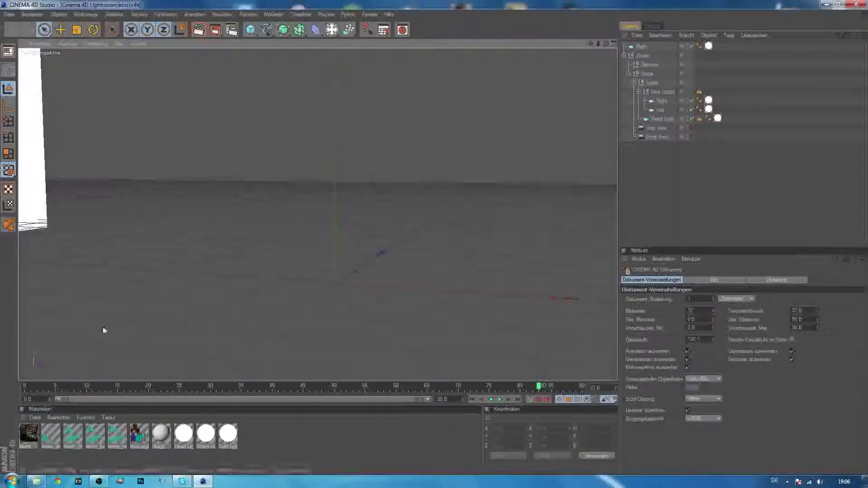
# Load the Minecraft Skin Rig 1.1 .lib4d library from the Skin Vorlage folder into Cinema 4D and put the folder window away
pyautogui.click(47, 485)
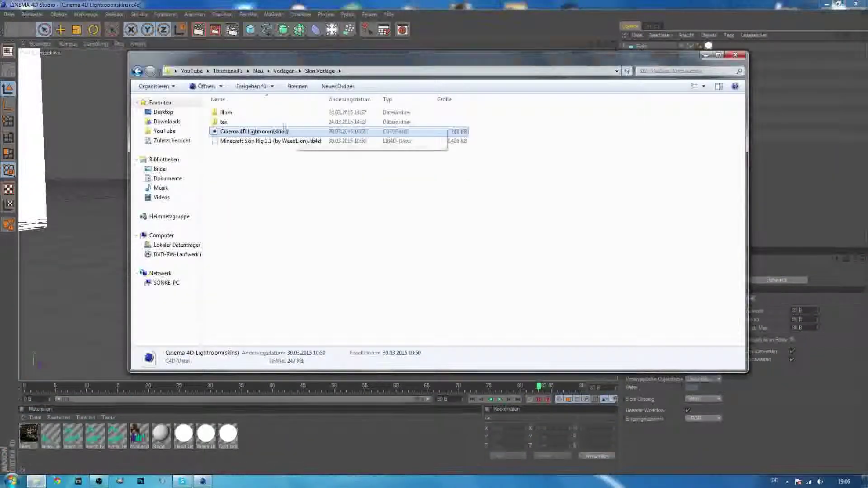
pyautogui.moveTo(345, 54); pyautogui.dragTo(169, 184)
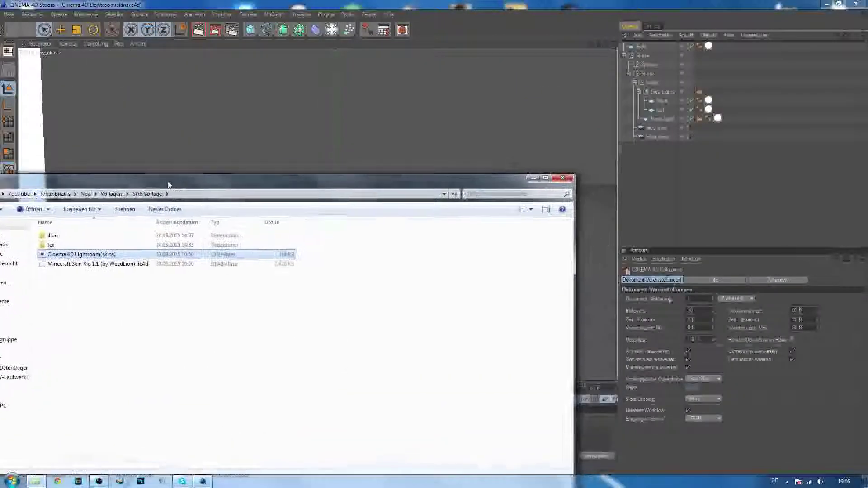
pyautogui.moveTo(88, 268); pyautogui.dragTo(709, 204)
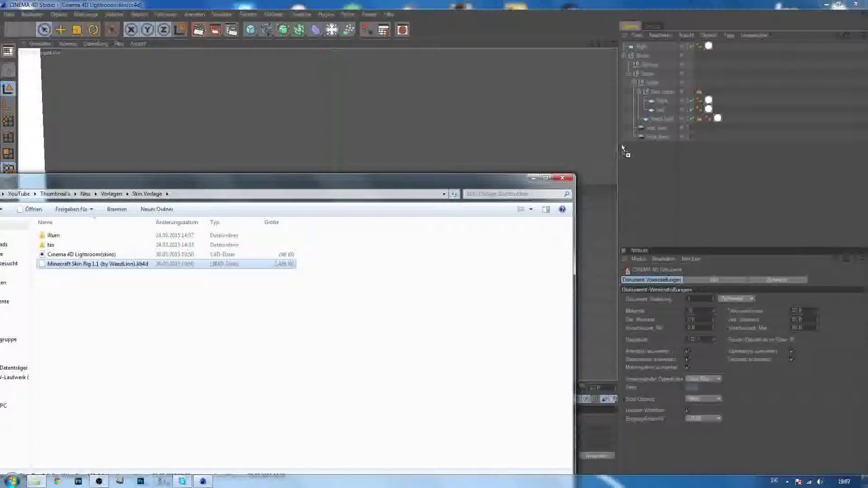
pyautogui.moveTo(707, 189); pyautogui.dragTo(704, 191)
pyautogui.click(532, 181)
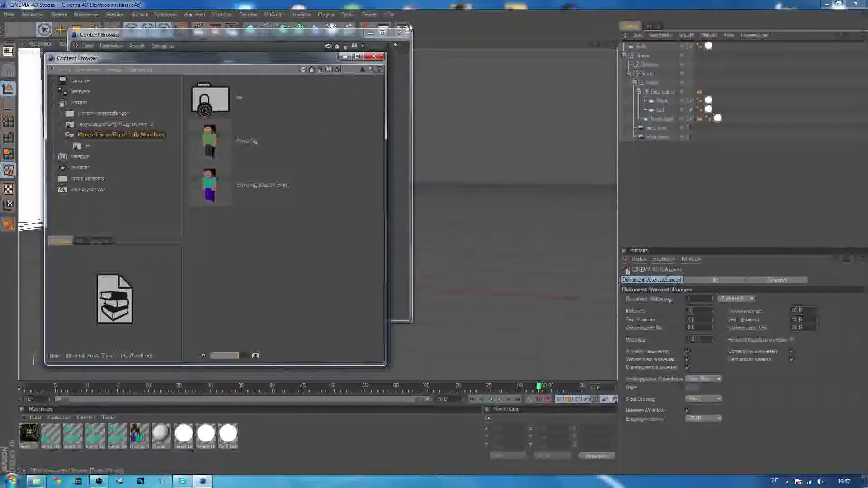
# Add the Steve Rig (Custom Skin) preset from the Minecraft Steve Rig library to the scene and close the Content Browser
pyautogui.click(246, 197)
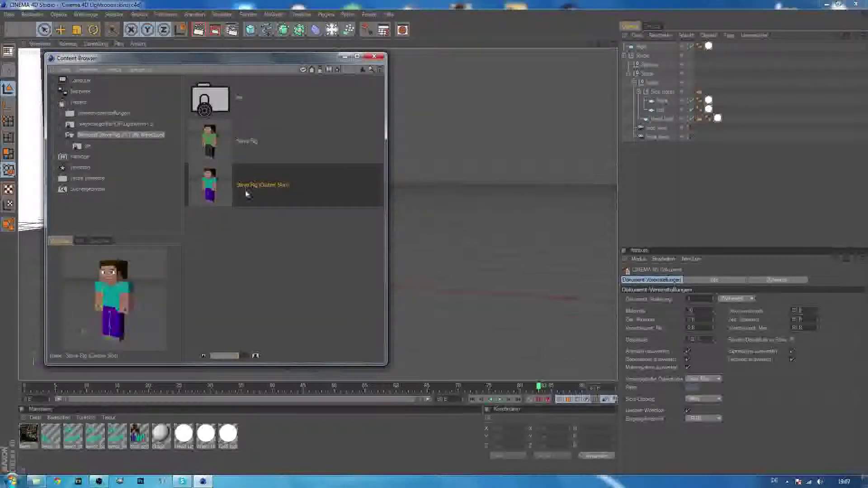
pyautogui.click(244, 144)
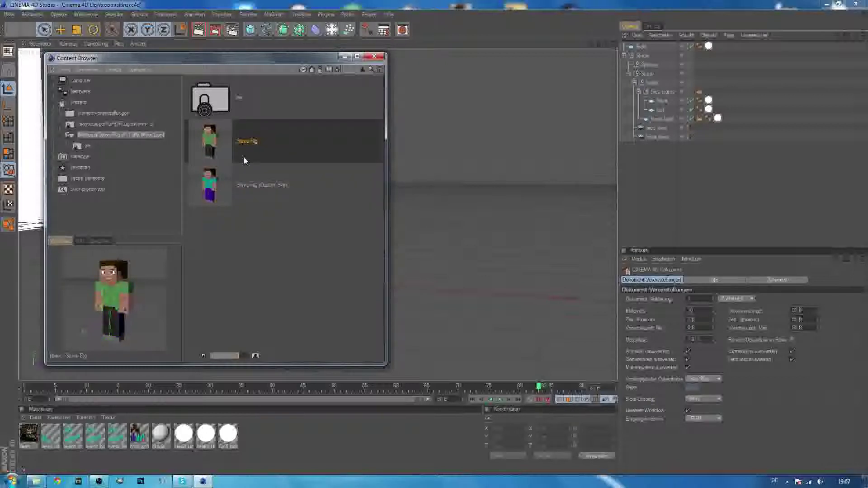
pyautogui.click(263, 184)
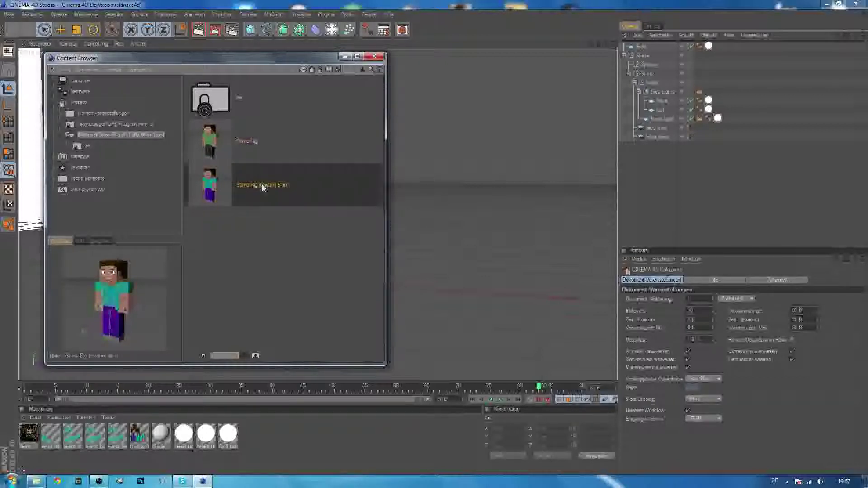
pyautogui.doubleClick(263, 185)
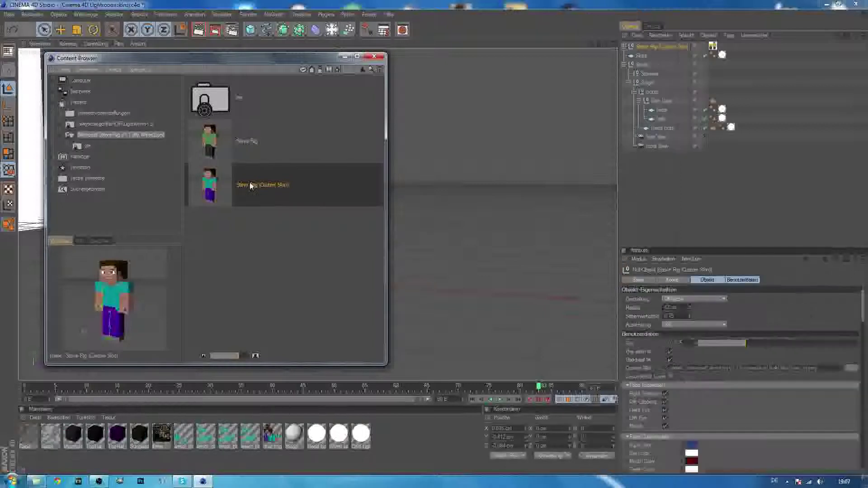
pyautogui.click(375, 56)
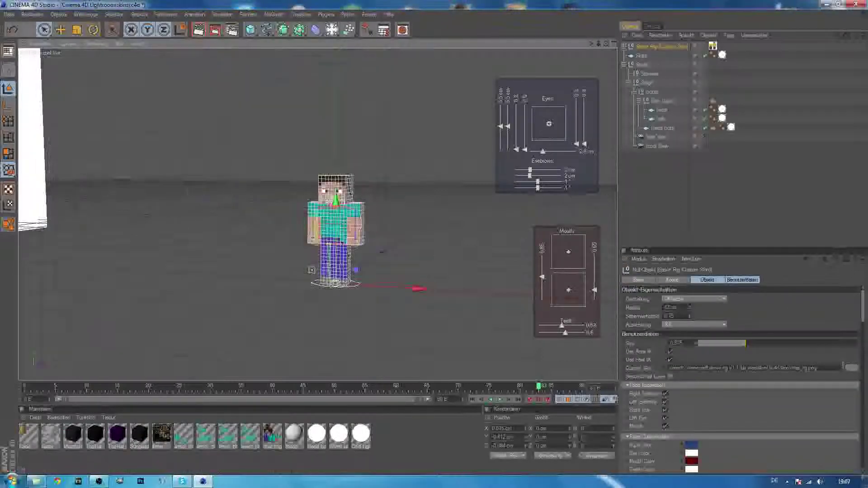
# Assign the LaatzoHD 2.0 image from YouTube > Thumbnails > Neu > Vorlagen > Skin Vorlage > tex as the rig's custom skin
pyautogui.click(851, 368)
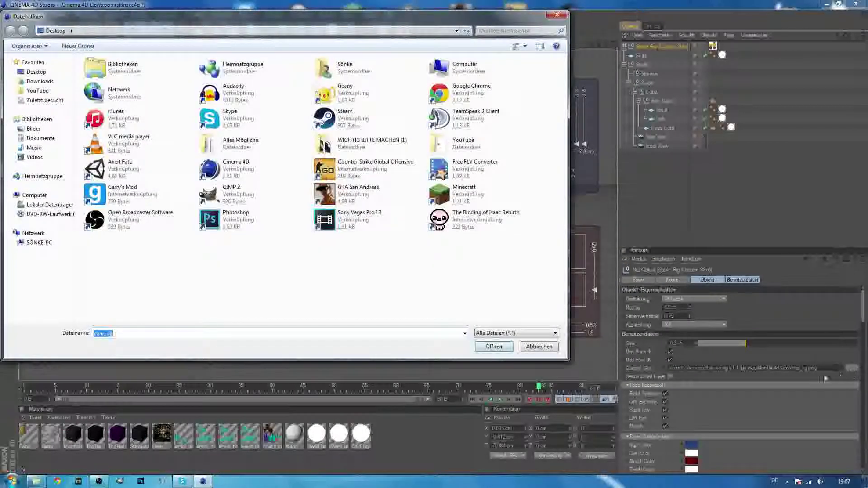
pyautogui.click(38, 92)
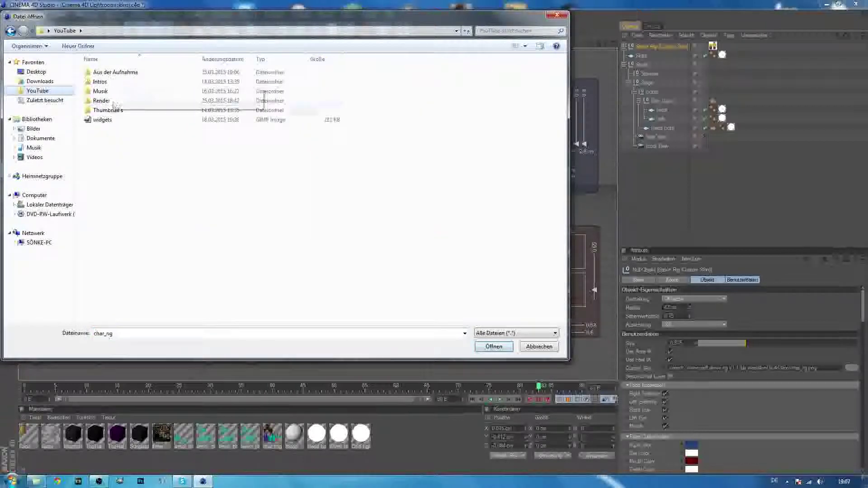
pyautogui.doubleClick(121, 111)
pyautogui.doubleClick(117, 80)
pyautogui.doubleClick(112, 92)
pyautogui.doubleClick(110, 81)
pyautogui.doubleClick(110, 81)
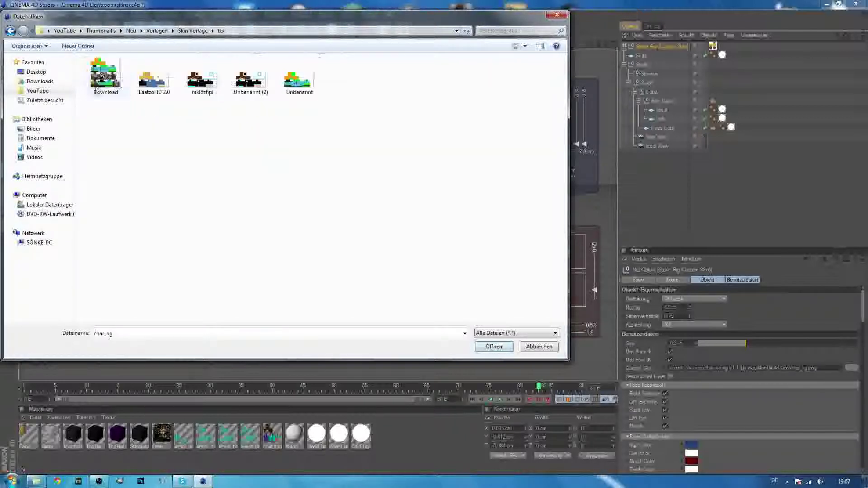
pyautogui.click(140, 81)
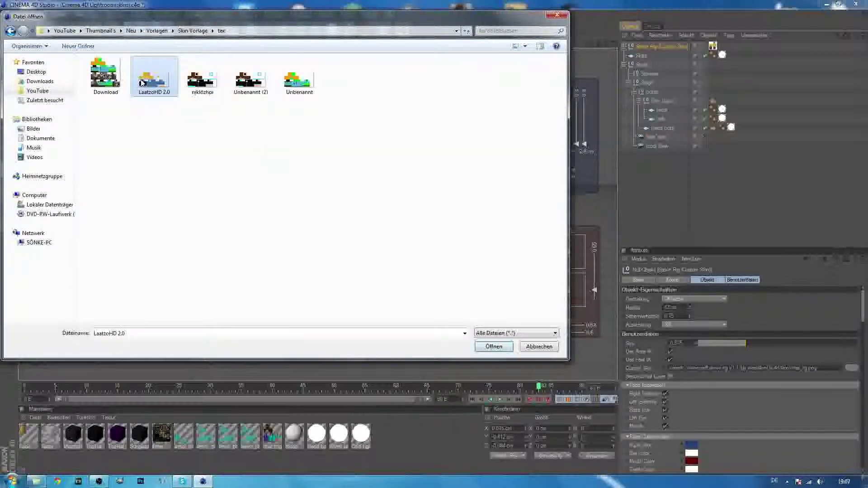
pyautogui.doubleClick(142, 82)
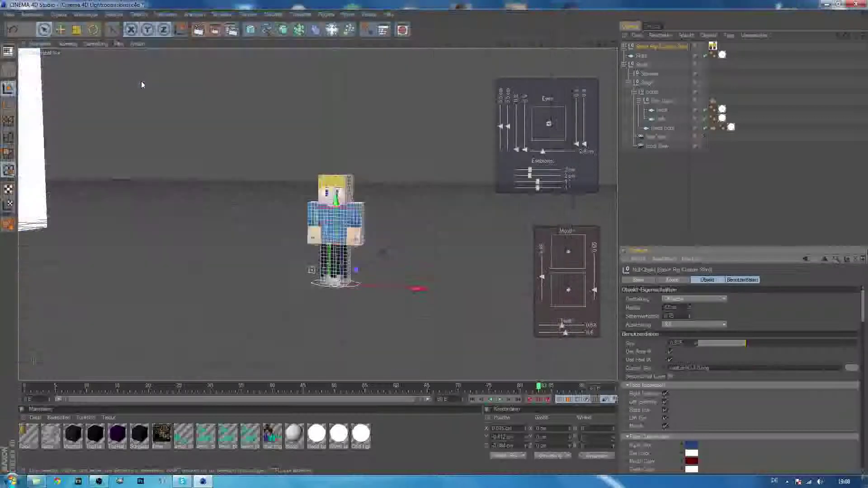
# Enable the second hat layer on the Steve rig and view the character up close
pyautogui.click(671, 378)
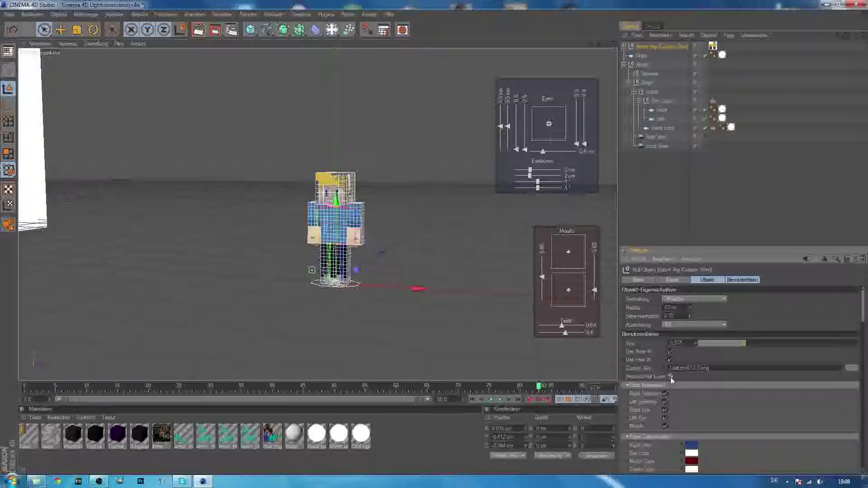
pyautogui.scroll(5, 485, 254)
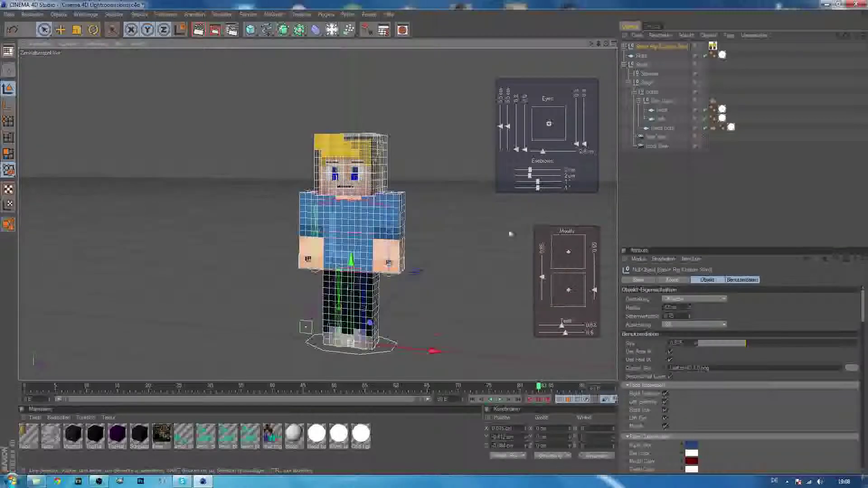
pyautogui.scroll(-4, 511, 234)
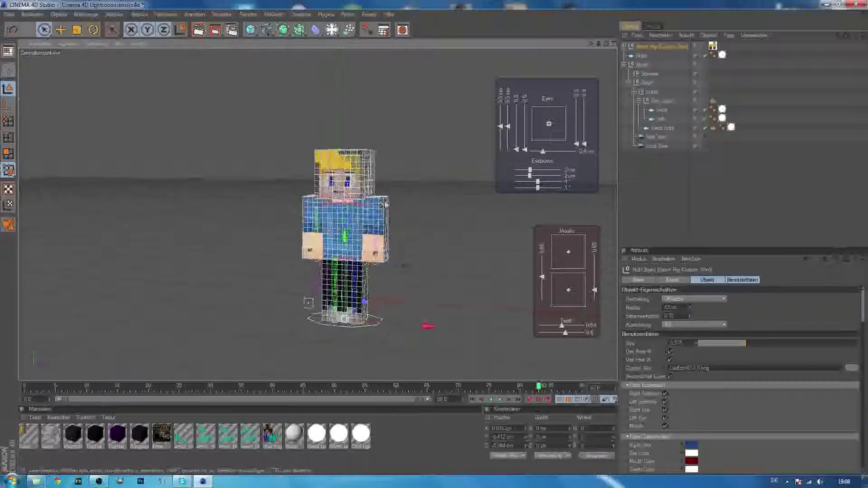
pyautogui.scroll(3, 383, 206)
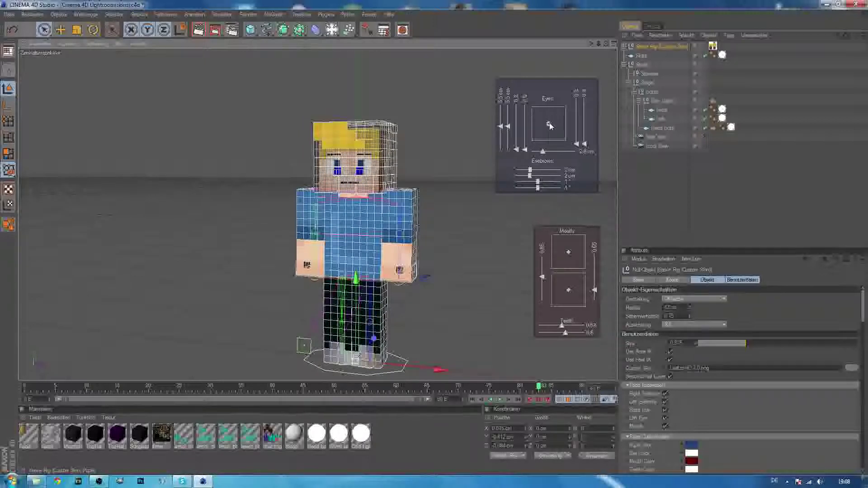
# Adjust the face by moving the eye control to the lower edge of its field and slightly raising the upper mouth control
pyautogui.moveTo(550, 126); pyautogui.dragTo(547, 145)
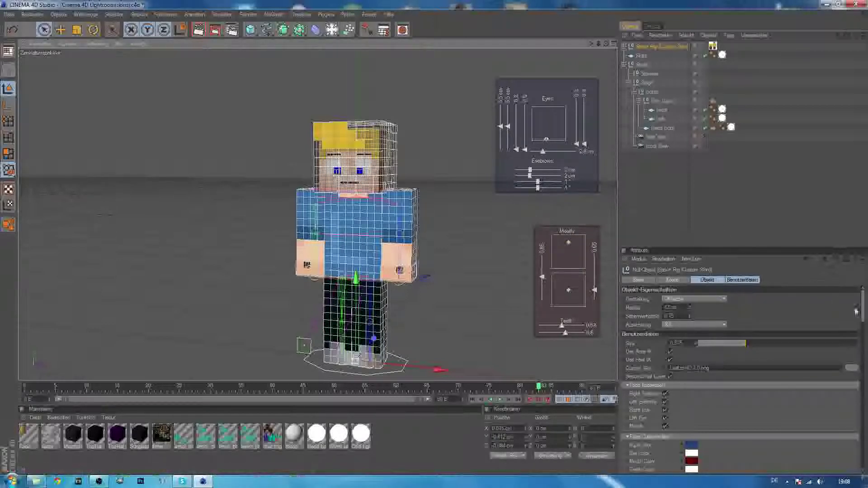
pyautogui.moveTo(864, 312); pyautogui.dragTo(864, 420)
pyautogui.scroll(10, 742, 371)
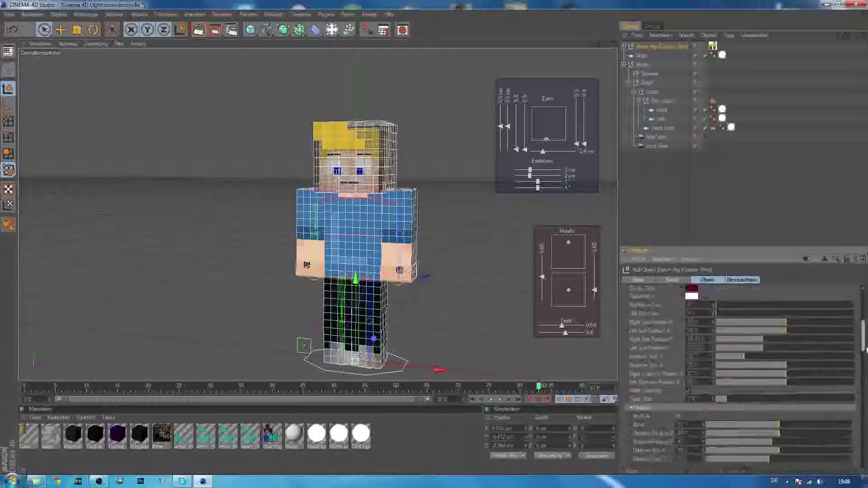
# Open the rig's Visual Selector, enlarge it to show the whole figure, and place it below the object list
pyautogui.click(713, 46)
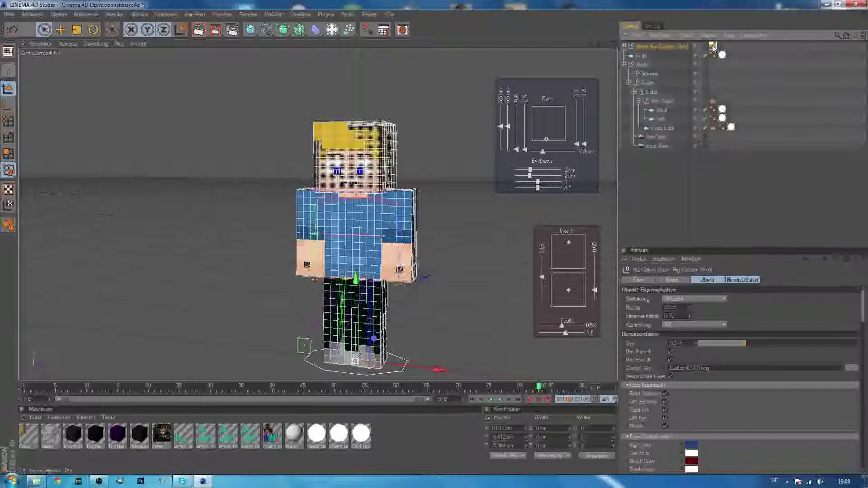
pyautogui.doubleClick(713, 46)
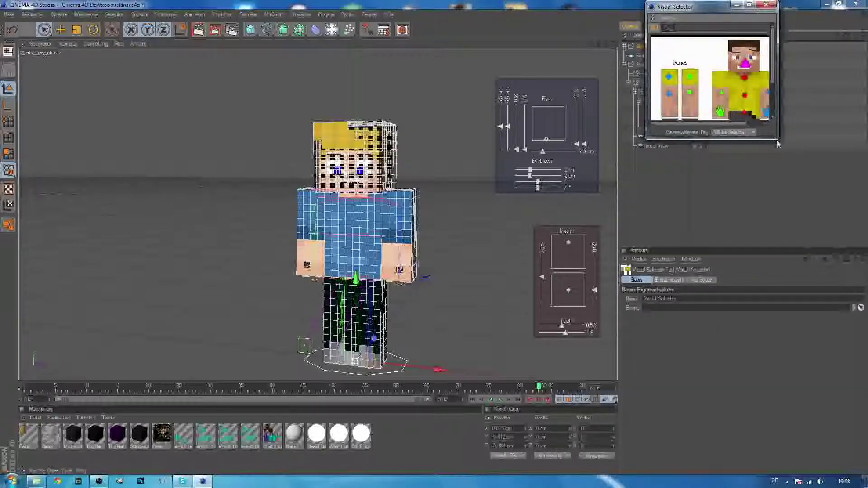
pyautogui.moveTo(776, 139); pyautogui.dragTo(830, 185)
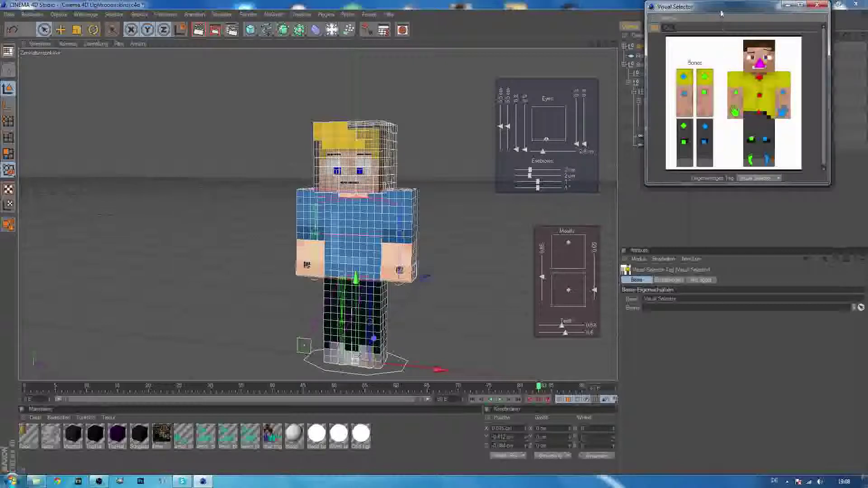
pyautogui.moveTo(720, 7); pyautogui.dragTo(728, 149)
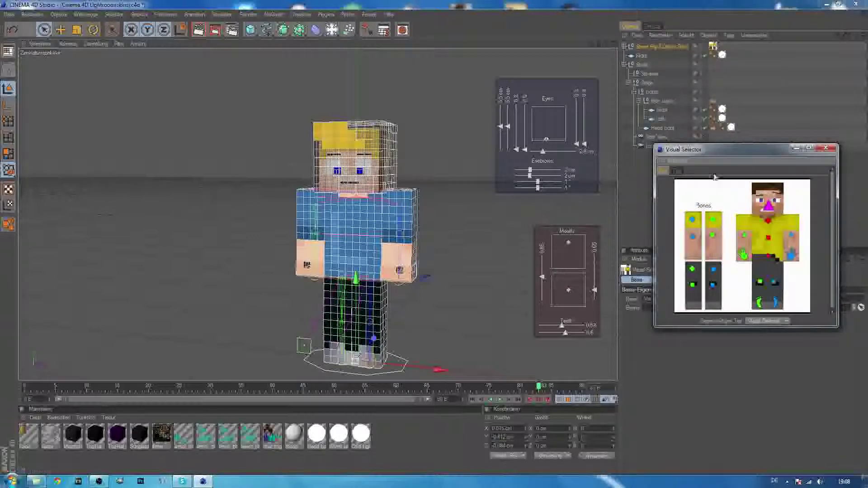
# Pose the character's right arm by moving its hand controller up and outward so the elbow bends
pyautogui.click(743, 254)
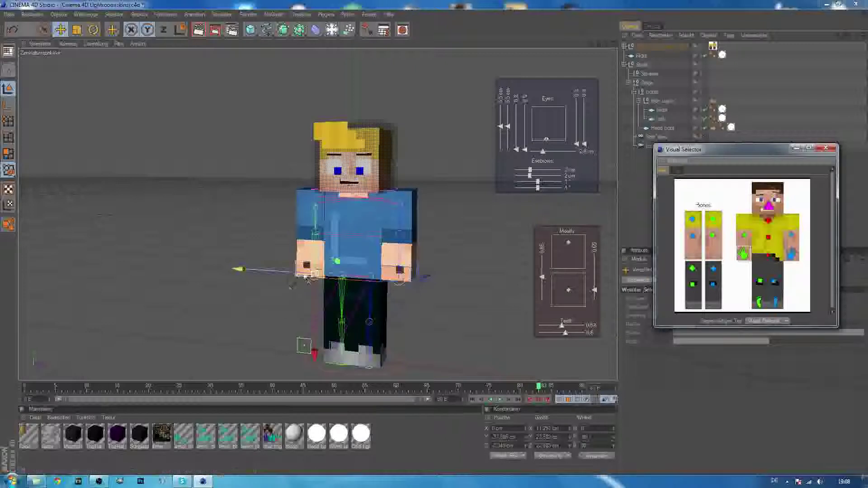
pyautogui.moveTo(318, 304); pyautogui.dragTo(319, 292)
pyautogui.moveTo(286, 264); pyautogui.dragTo(269, 264)
pyautogui.moveTo(324, 254); pyautogui.dragTo(322, 254)
pyautogui.moveTo(299, 293); pyautogui.dragTo(298, 288)
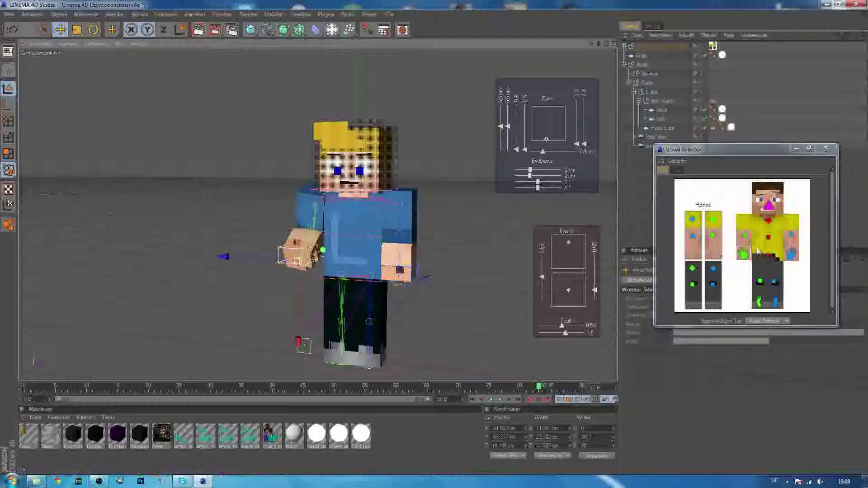
# Pose the character's left arm by raising its hand controller and moving it outward from the body
pyautogui.click(792, 255)
pyautogui.moveTo(399, 277); pyautogui.dragTo(421, 243)
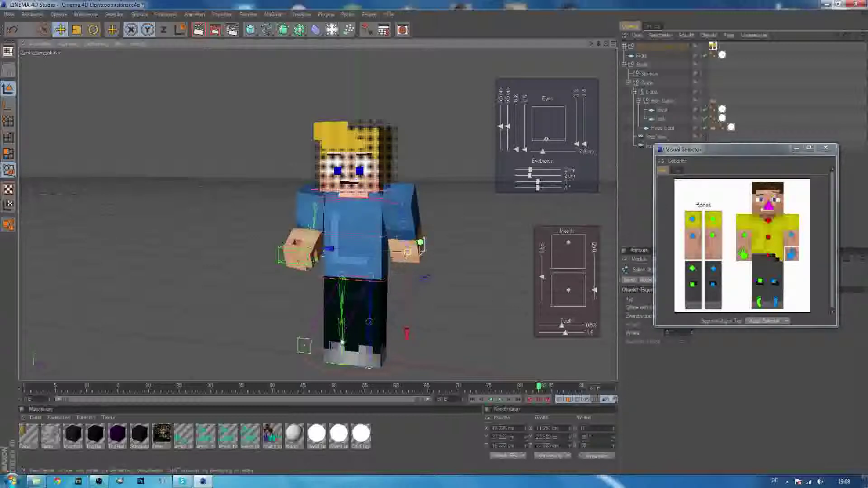
pyautogui.moveTo(406, 337); pyautogui.dragTo(405, 321)
pyautogui.moveTo(420, 221); pyautogui.dragTo(425, 237)
pyautogui.moveTo(413, 325); pyautogui.dragTo(412, 321)
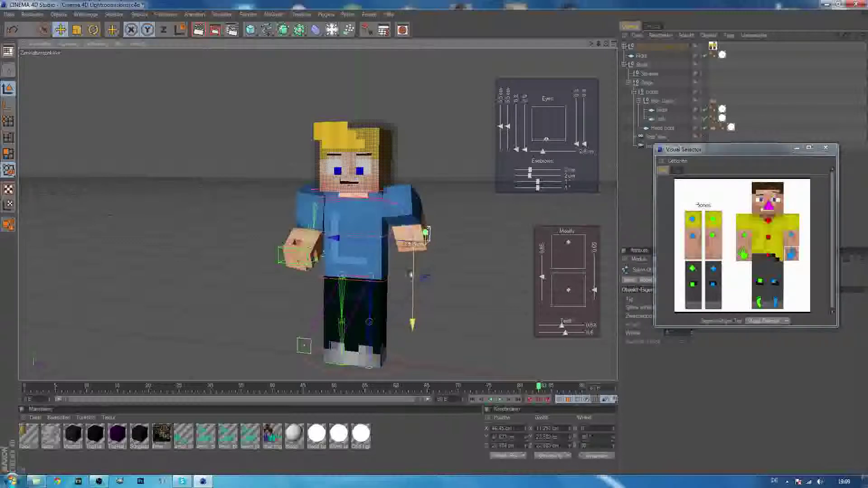
# Pose the legs by shifting the right foot up and outward and moving the left foot slightly up and outward
pyautogui.click(761, 299)
pyautogui.moveTo(341, 357); pyautogui.dragTo(334, 348)
pyautogui.click(774, 299)
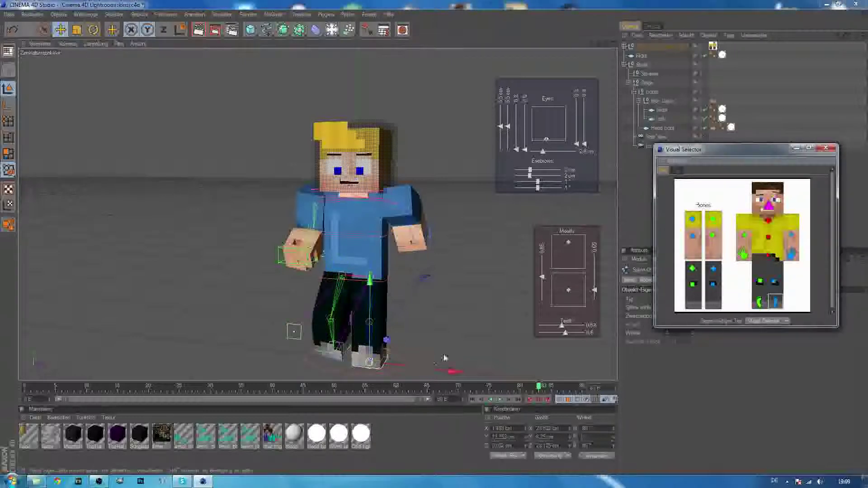
pyautogui.moveTo(366, 333); pyautogui.dragTo(365, 330)
pyautogui.moveTo(405, 363); pyautogui.dragTo(414, 364)
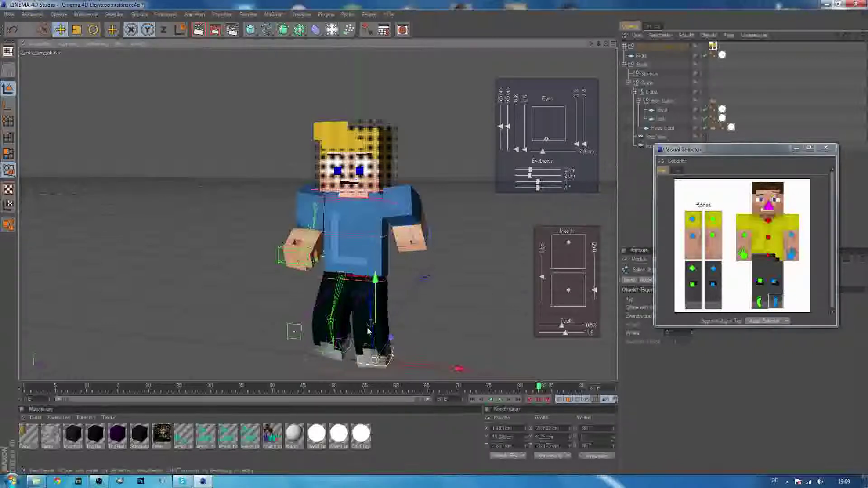
pyautogui.moveTo(375, 327); pyautogui.dragTo(375, 322)
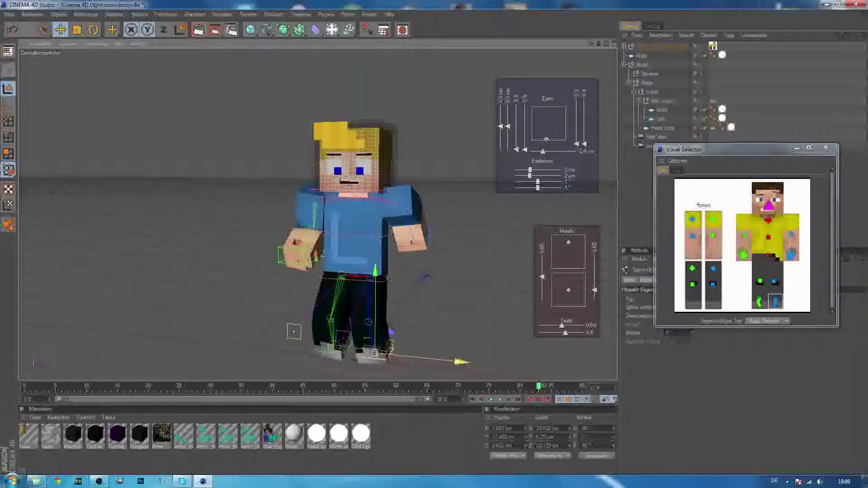
# Nudge the left foot slightly outward, and rotate the head controller so the head turns and tilts down
pyautogui.moveTo(462, 362); pyautogui.dragTo(465, 361)
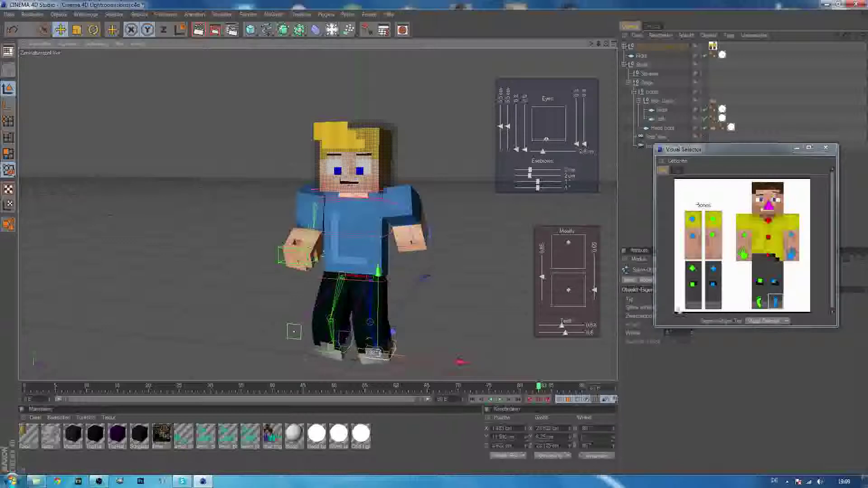
pyautogui.click(771, 206)
pyautogui.moveTo(343, 180)
pyautogui.mouseDown()
pyautogui.moveTo(343, 200)
pyautogui.moveTo(361, 211)
pyautogui.moveTo(358, 185)
pyautogui.mouseUp()
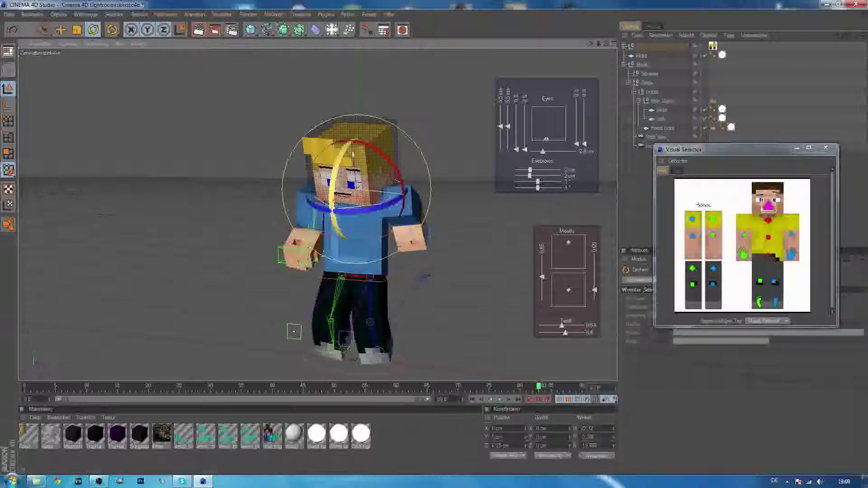
pyautogui.moveTo(387, 160); pyautogui.dragTo(370, 151)
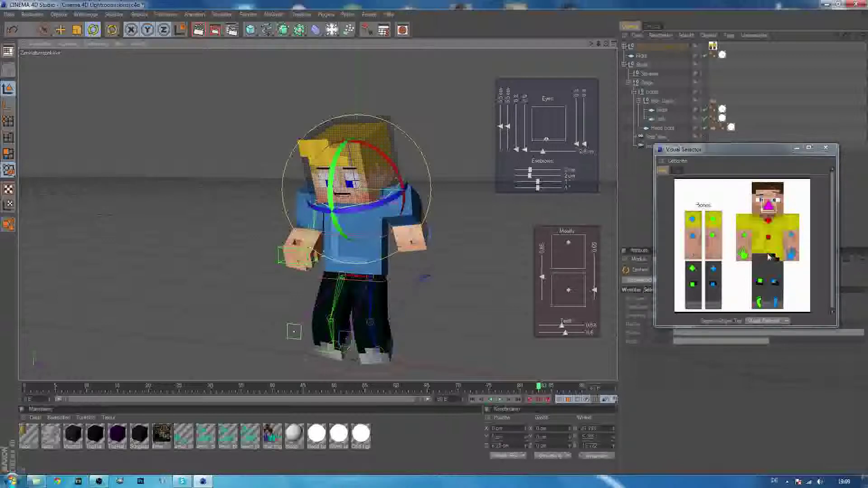
# Rotate the waist controller to lean the character's upper body slightly, with the head following
pyautogui.click(769, 256)
pyautogui.moveTo(340, 273); pyautogui.dragTo(342, 291)
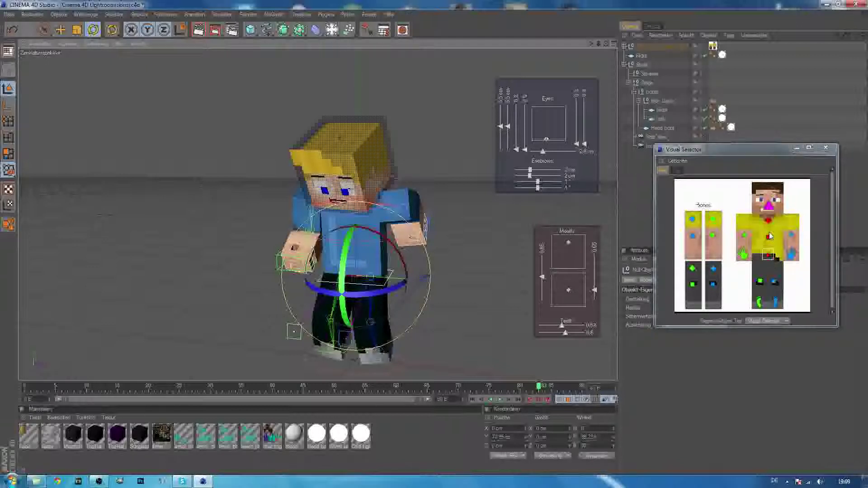
# Try moving the right elbow controller far outward from the body, and undo the move
pyautogui.click(745, 234)
pyautogui.moveTo(331, 246); pyautogui.dragTo(40, 258)
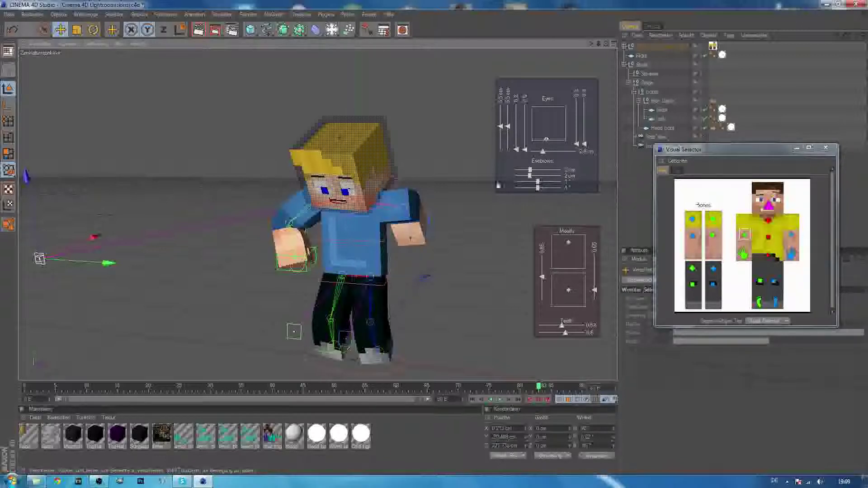
pyautogui.hotkey('ctrl', 'z')
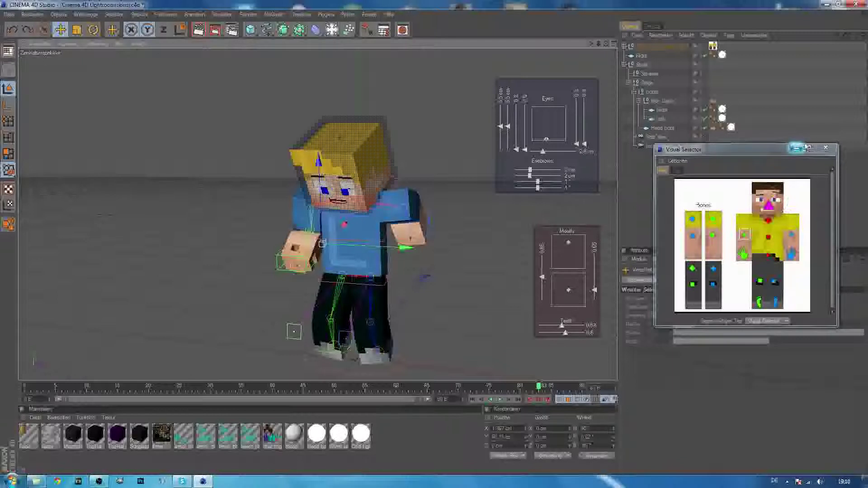
# Close the Visual Selector, select the custom skin rig's top object, and bring up its armor settings
pyautogui.click(826, 148)
pyautogui.click(646, 47)
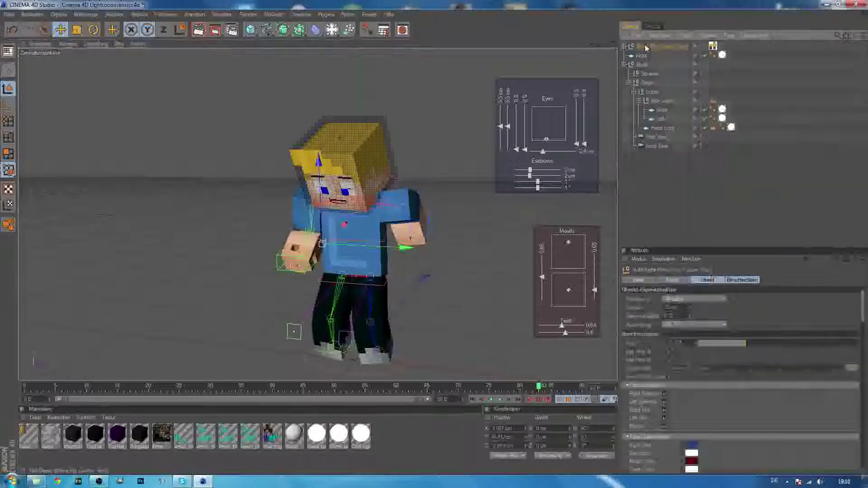
pyautogui.moveTo(862, 314); pyautogui.dragTo(864, 408)
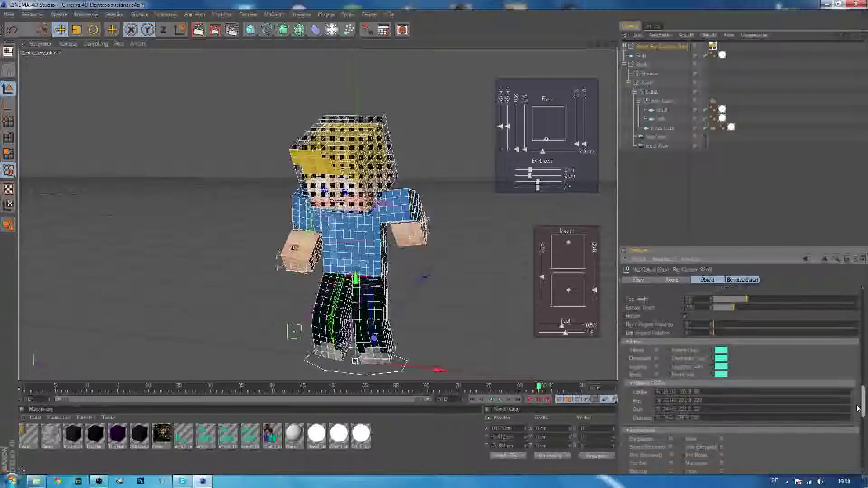
# Preview the rig's armor by switching the helmet, chestplate, leggings and boots on and off again
pyautogui.click(657, 350)
pyautogui.click(657, 359)
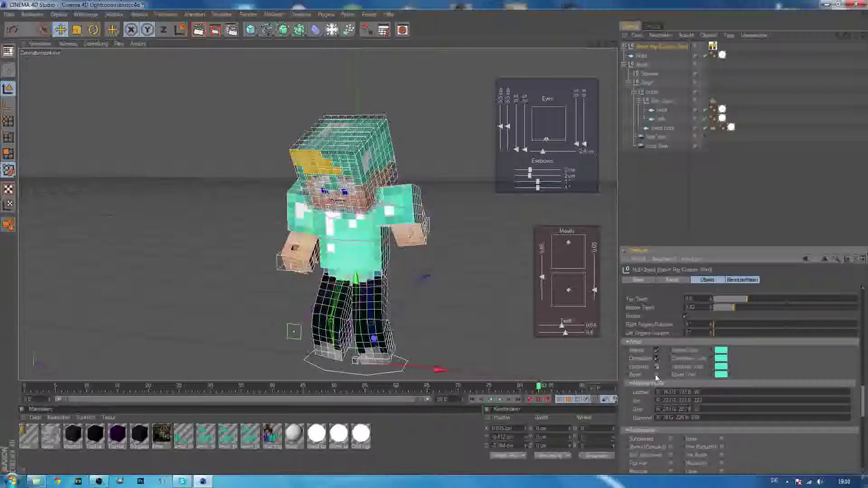
pyautogui.click(657, 367)
pyautogui.click(656, 375)
pyautogui.click(657, 375)
pyautogui.click(657, 367)
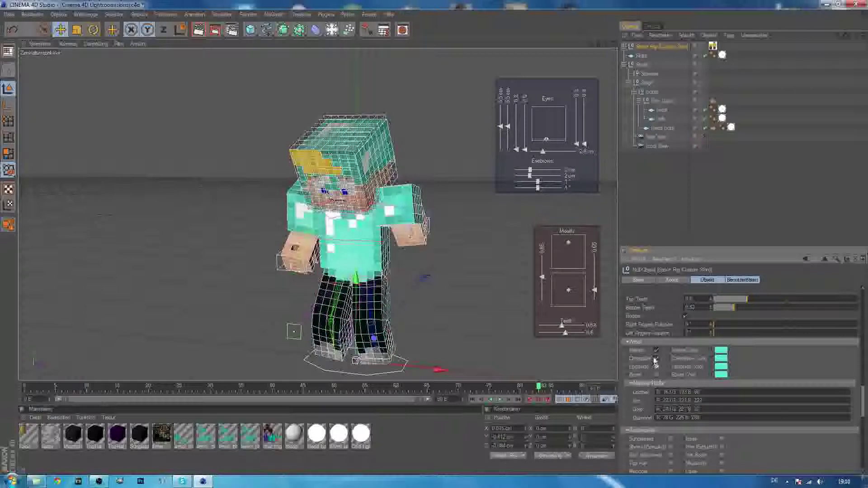
pyautogui.click(657, 358)
pyautogui.click(656, 351)
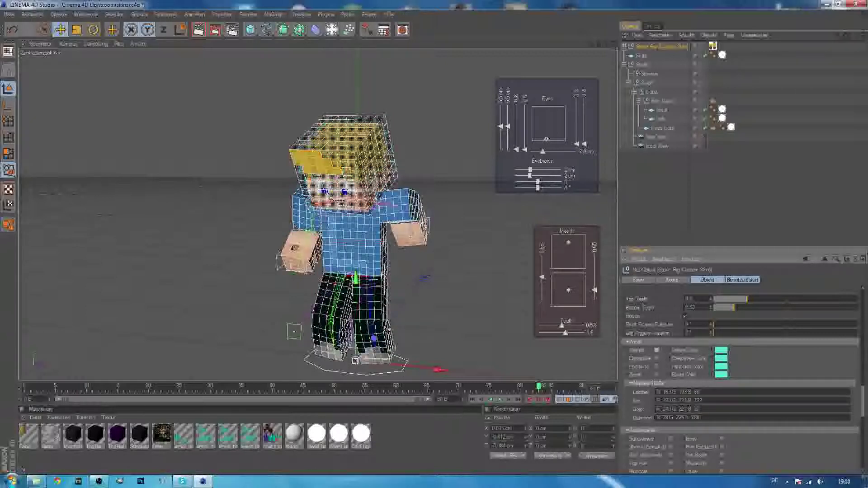
# Preview several of the rig's accessories, including the sunglasses, by switching each one on and off again
pyautogui.moveTo(863, 393); pyautogui.dragTo(864, 410)
pyautogui.click(671, 330)
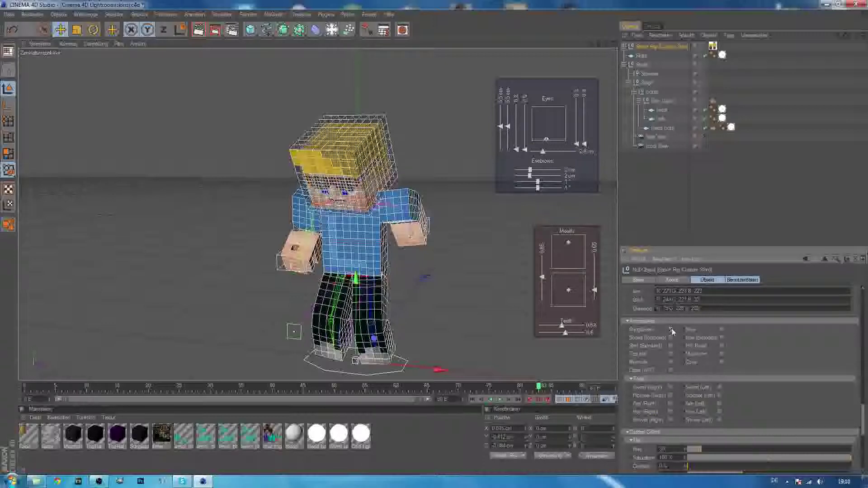
pyautogui.click(671, 330)
pyautogui.click(722, 329)
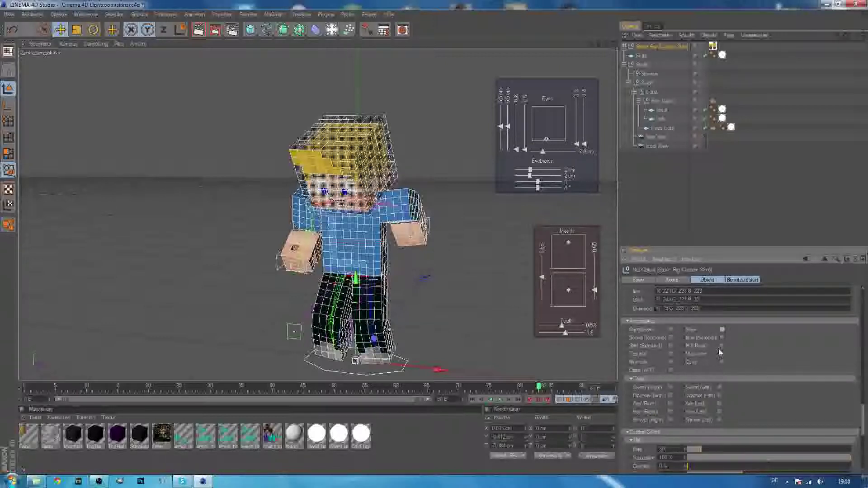
pyautogui.click(722, 346)
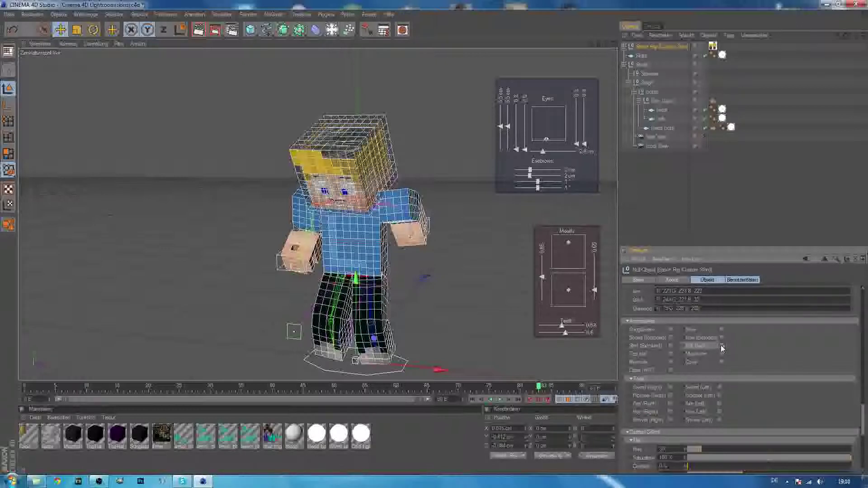
pyautogui.click(722, 347)
pyautogui.click(722, 346)
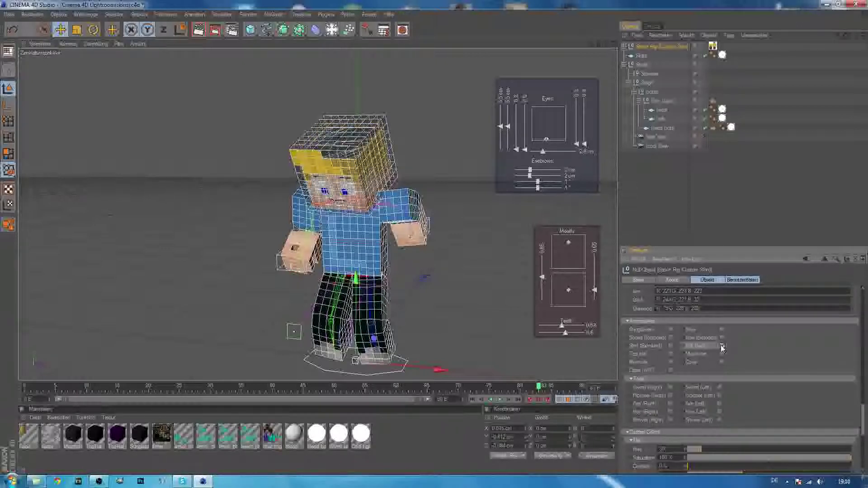
pyautogui.click(722, 347)
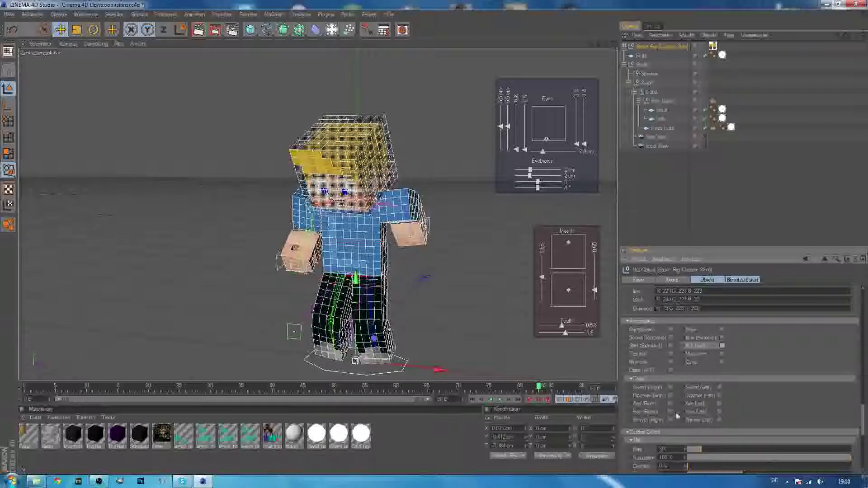
# Preview the right-hand tools by switching the sword, pickaxe, axe, hoe and shovel on and off in turn
pyautogui.click(670, 388)
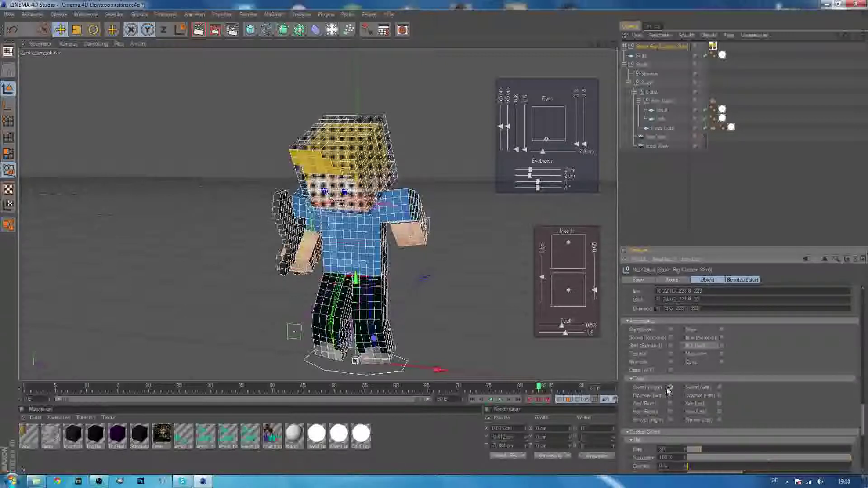
pyautogui.click(670, 388)
pyautogui.click(670, 396)
pyautogui.click(670, 396)
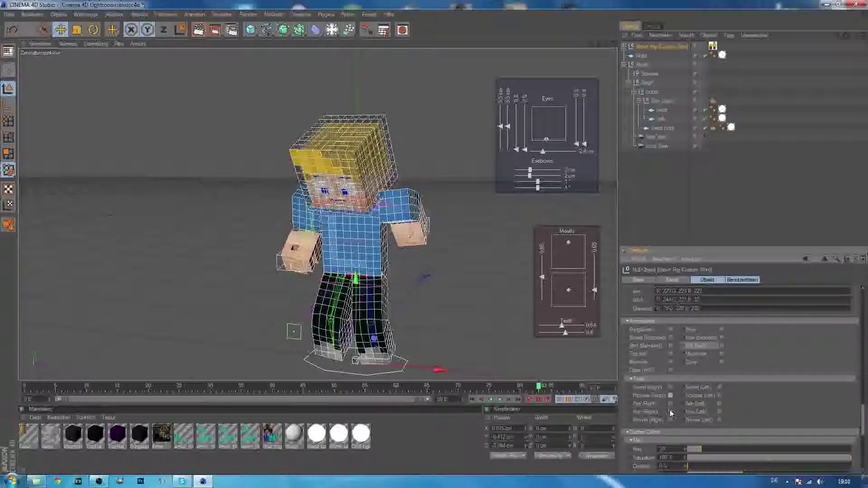
pyautogui.click(670, 405)
pyautogui.click(670, 405)
pyautogui.click(671, 413)
pyautogui.click(671, 412)
pyautogui.click(671, 419)
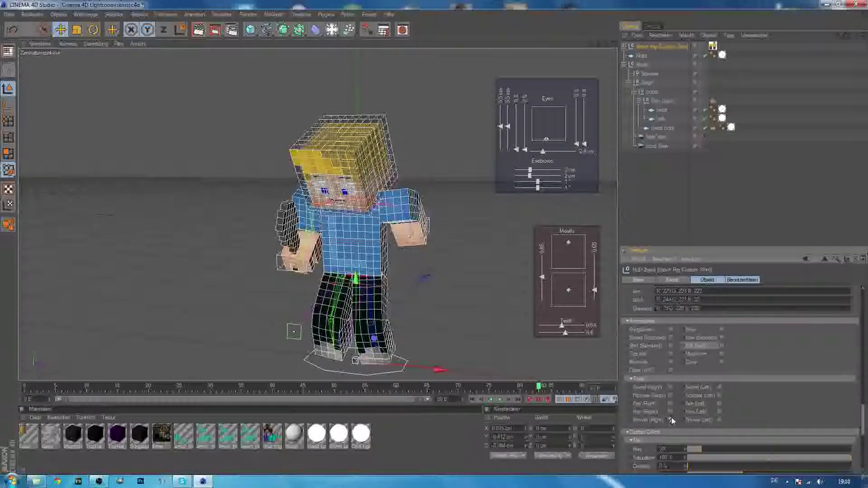
pyautogui.click(672, 421)
# Equip the character with the right-hand sword and render the scene to the picture viewer
pyautogui.click(671, 387)
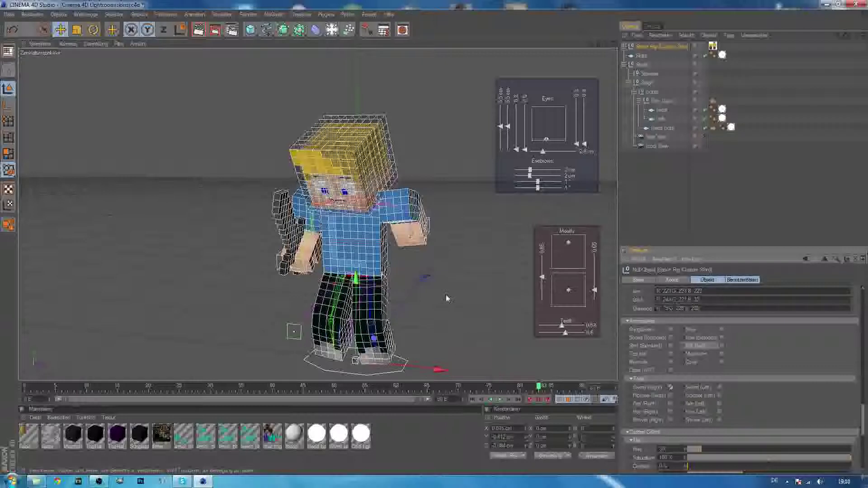
pyautogui.click(215, 30)
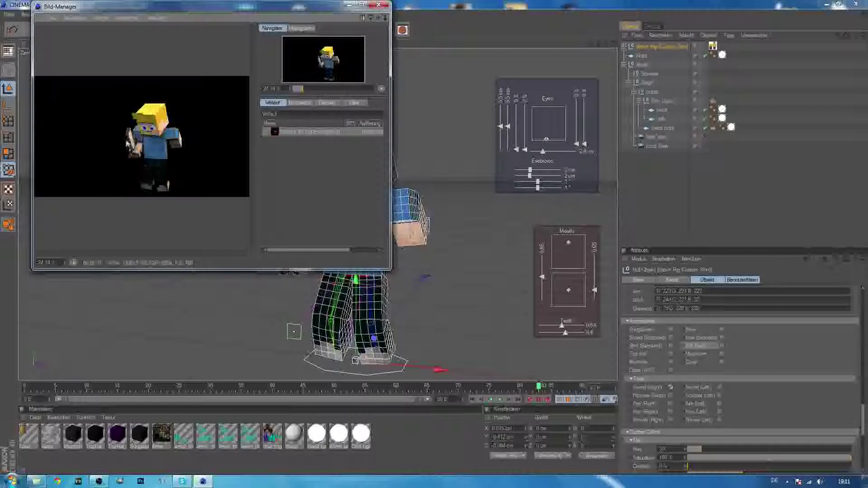
# Start saving the rendered picture, choose PNG as the format, and confirm the save settings
pyautogui.click(54, 18)
pyautogui.click(74, 40)
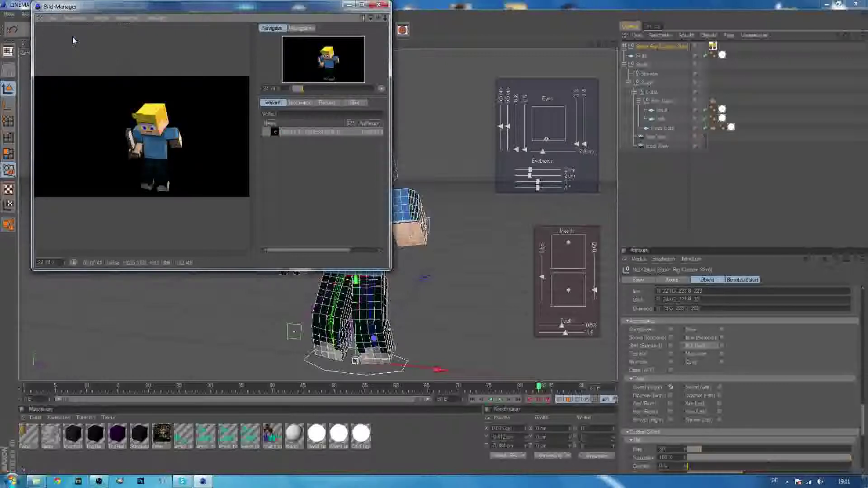
pyautogui.moveTo(71, 5); pyautogui.dragTo(327, 36)
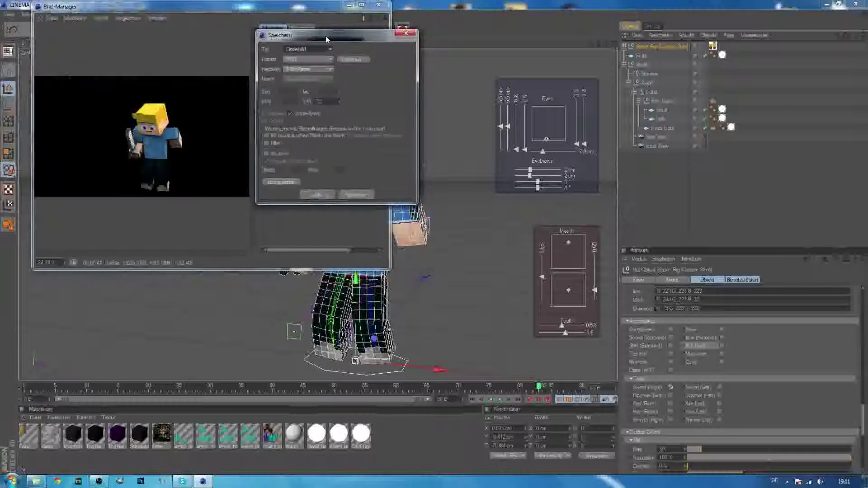
pyautogui.click(312, 60)
pyautogui.click(311, 62)
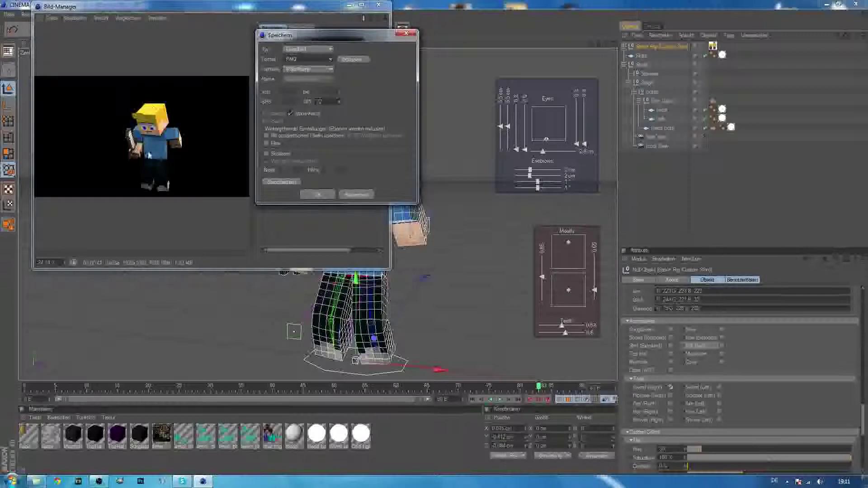
pyautogui.click(318, 194)
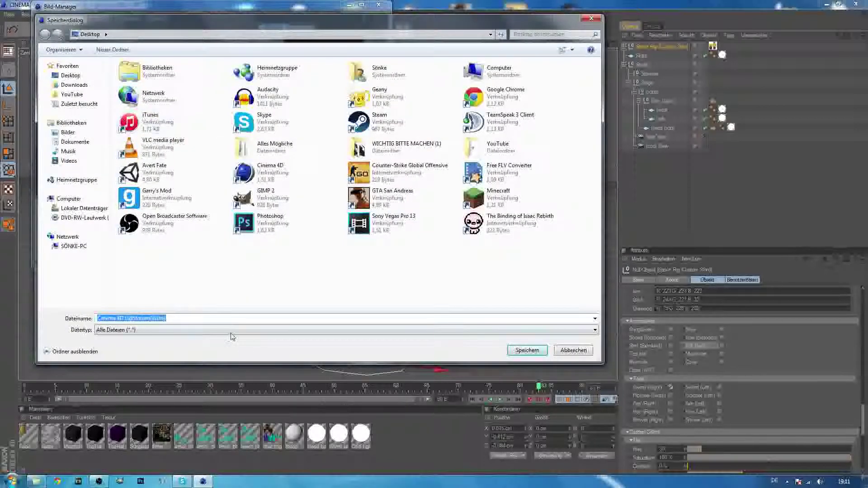
# Save the render as "Skin 8" in the YouTube folder under Thumbnail's, Neu, Vorlagen
pyautogui.click(72, 94)
pyautogui.doubleClick(151, 116)
pyautogui.doubleClick(155, 85)
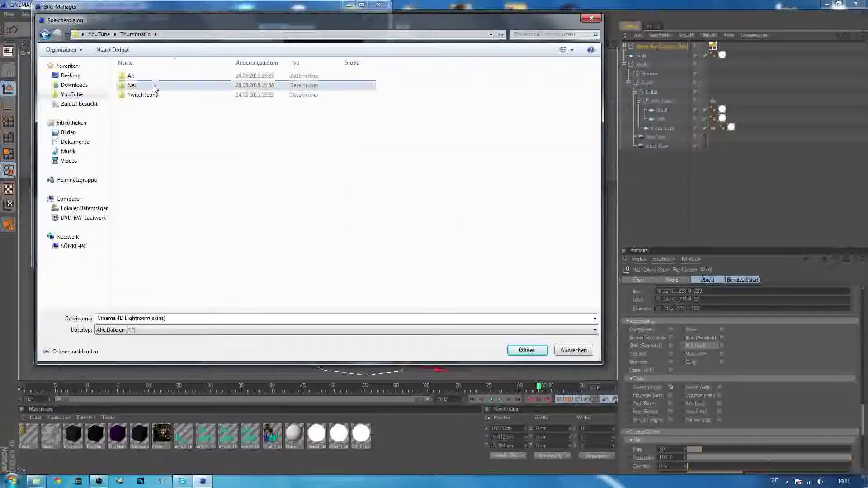
pyautogui.doubleClick(154, 96)
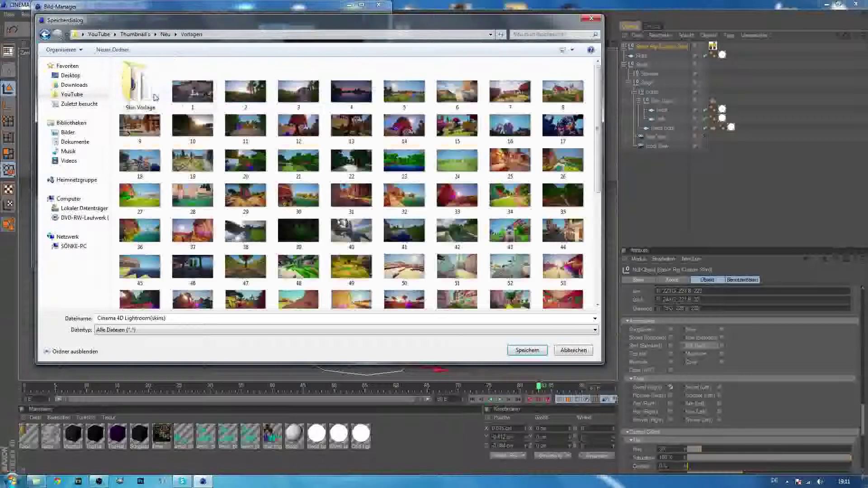
pyautogui.moveTo(179, 319); pyautogui.dragTo(61, 330)
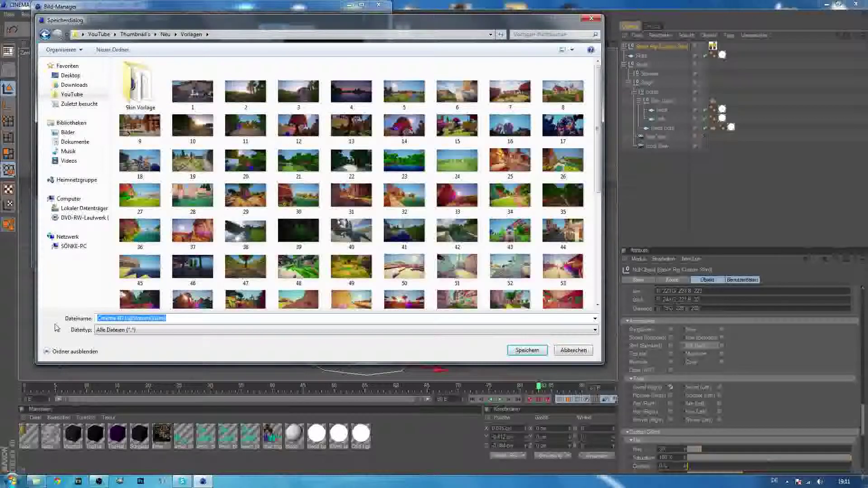
pyautogui.write('Skin 8')
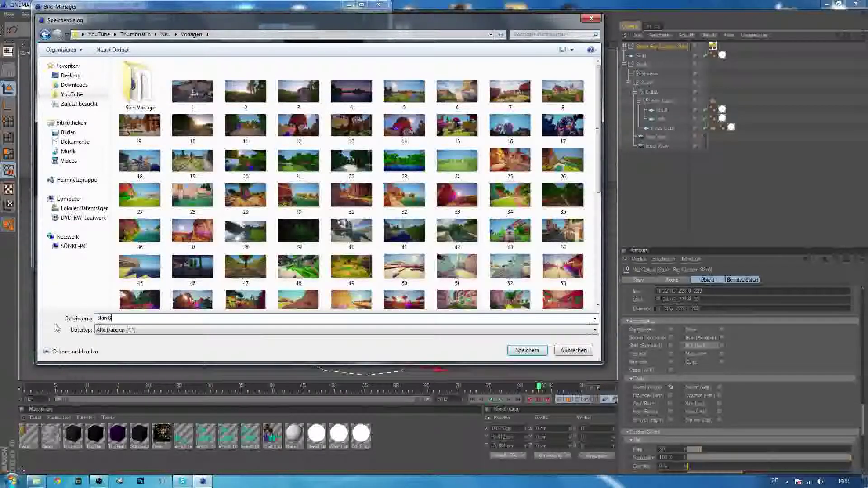
pyautogui.moveTo(602, 93); pyautogui.dragTo(601, 204)
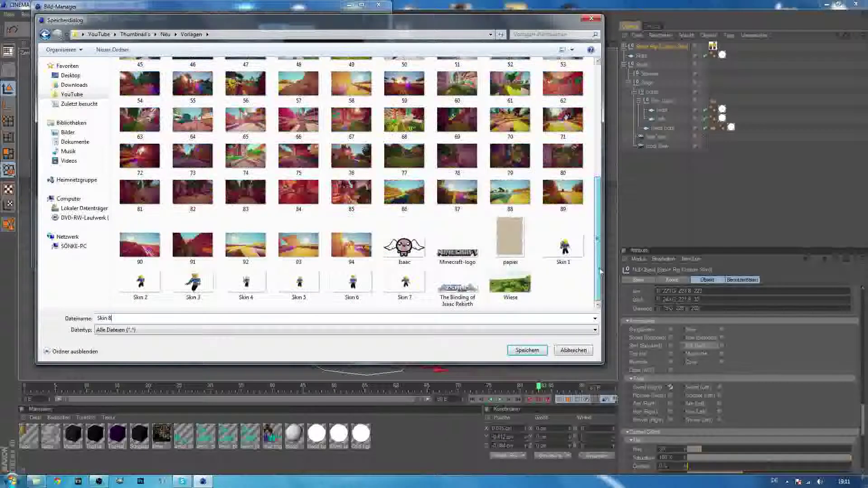
pyautogui.click(527, 351)
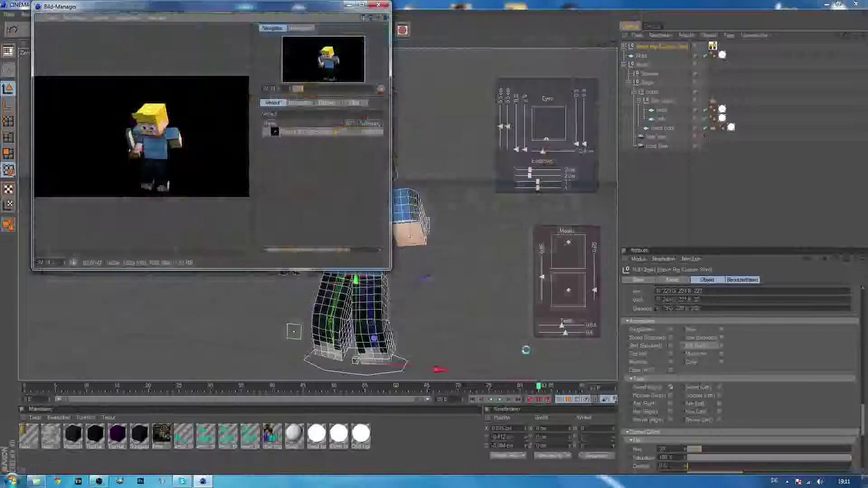
# Close the 3D program and answer its save prompt to return to the desktop
pyautogui.click(856, 4)
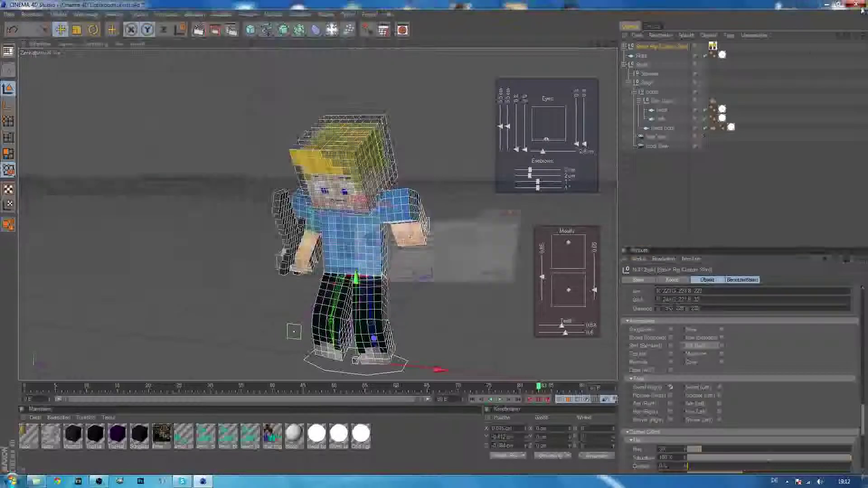
pyautogui.click(455, 277)
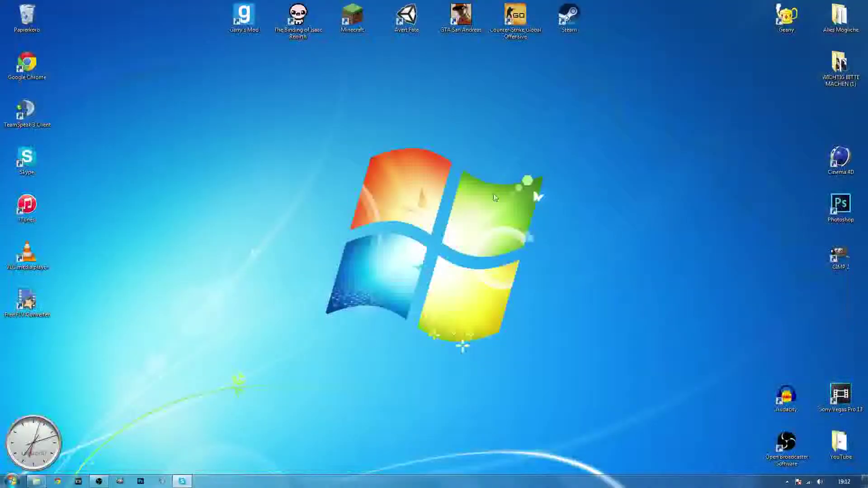